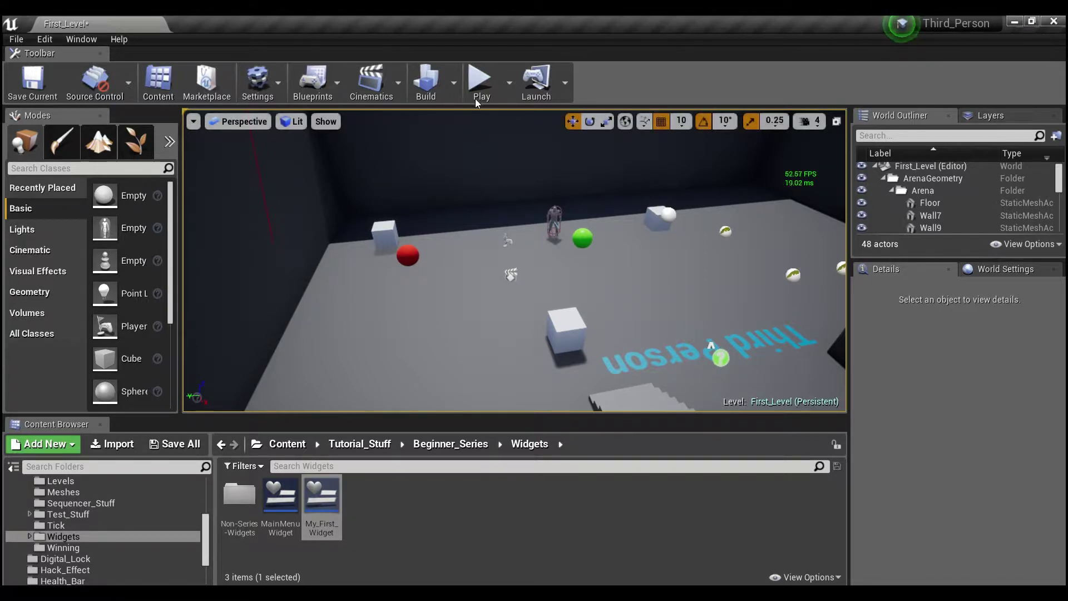
Play the level, eject from the character and view the line traces of the red and green spheres from above
click(479, 78)
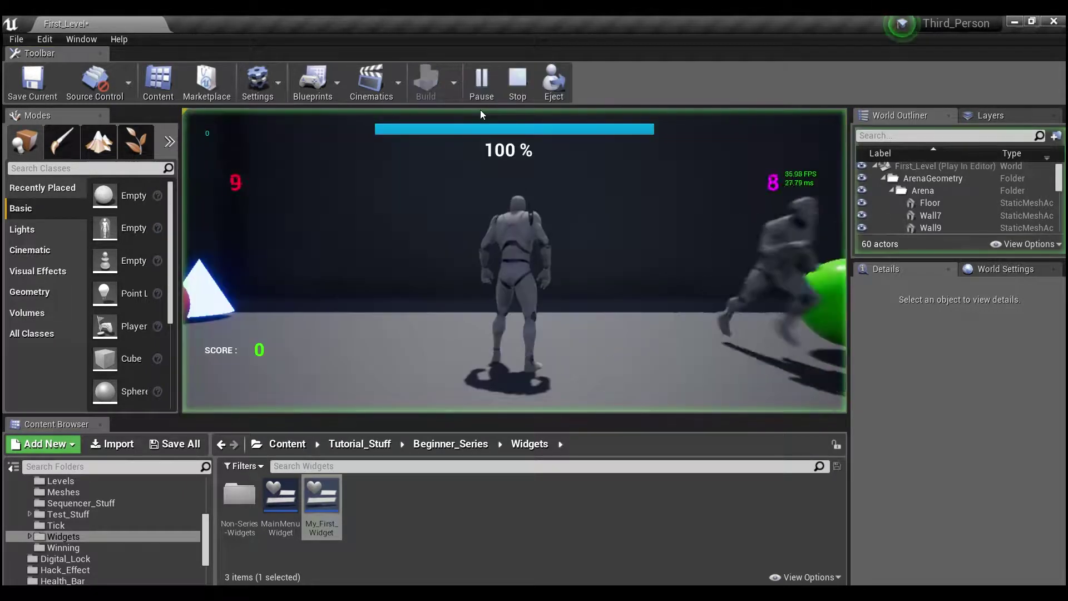
click(554, 75)
right_drag(515, 260, 514, 333)
key(s)
right_drag(423, 240, 422, 240)
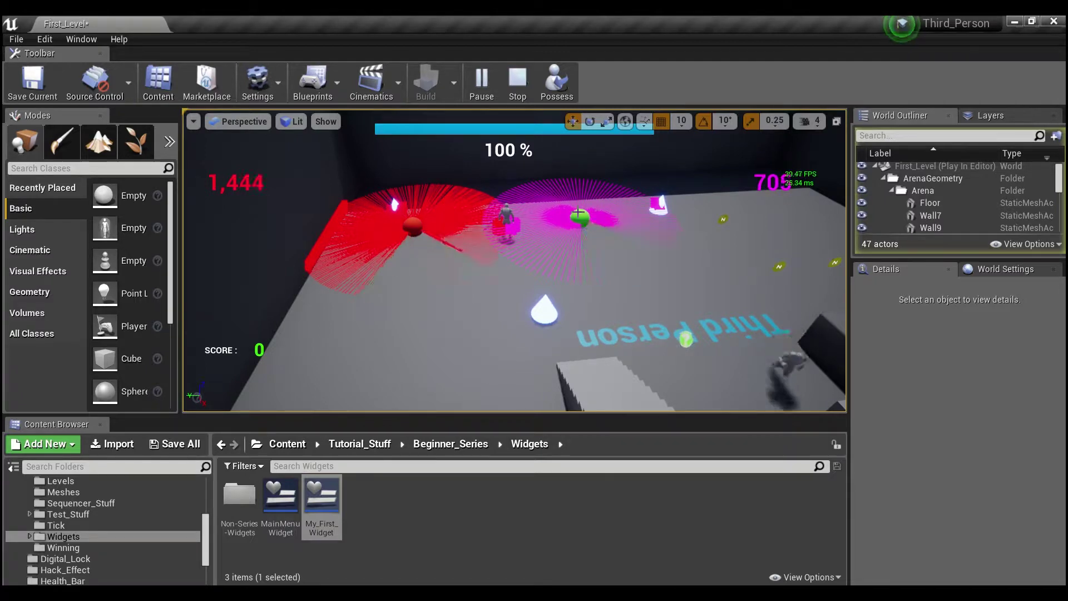
scroll(459, 273, up, 5)
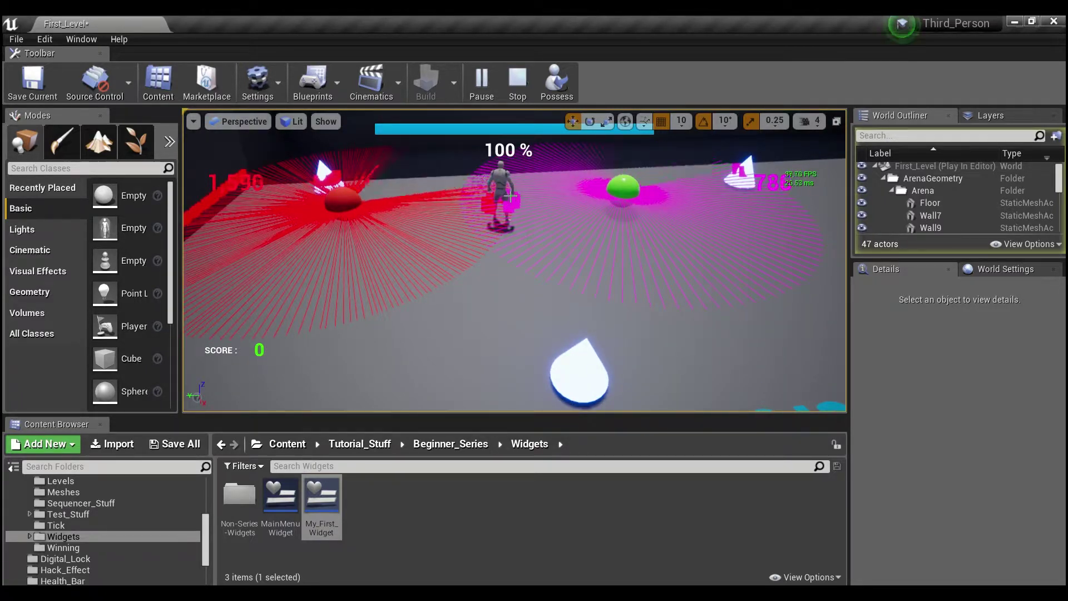
Pause the simulation, examine the red and magenta trace hits around the character up close, and end the session
click(482, 89)
key(w)
right_drag(529, 248, 529, 194)
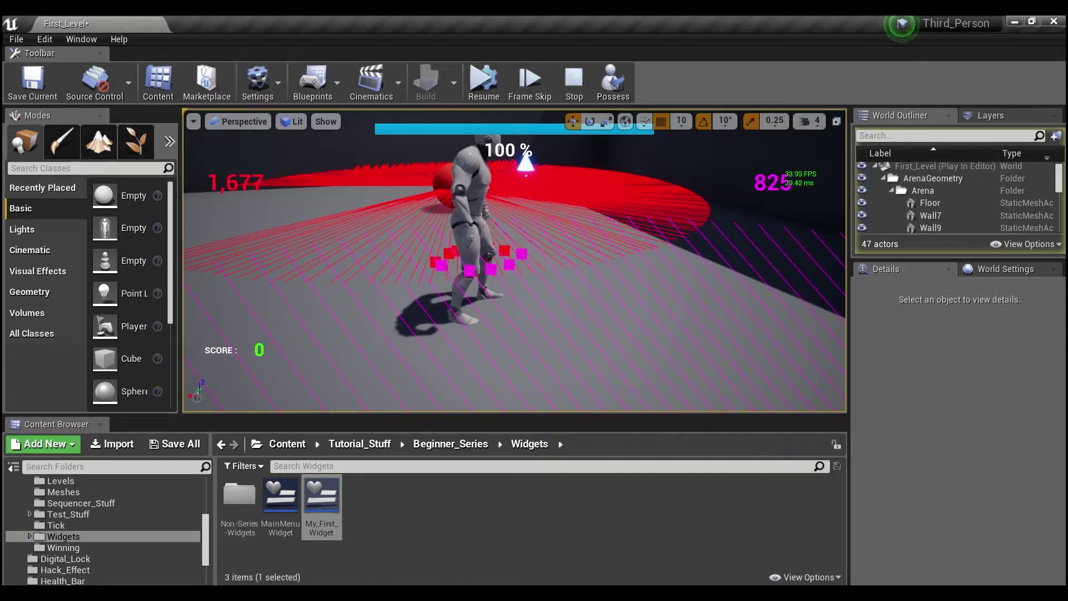
right_drag(484, 332, 433, 299)
key(w)
right_drag(530, 271, 530, 270)
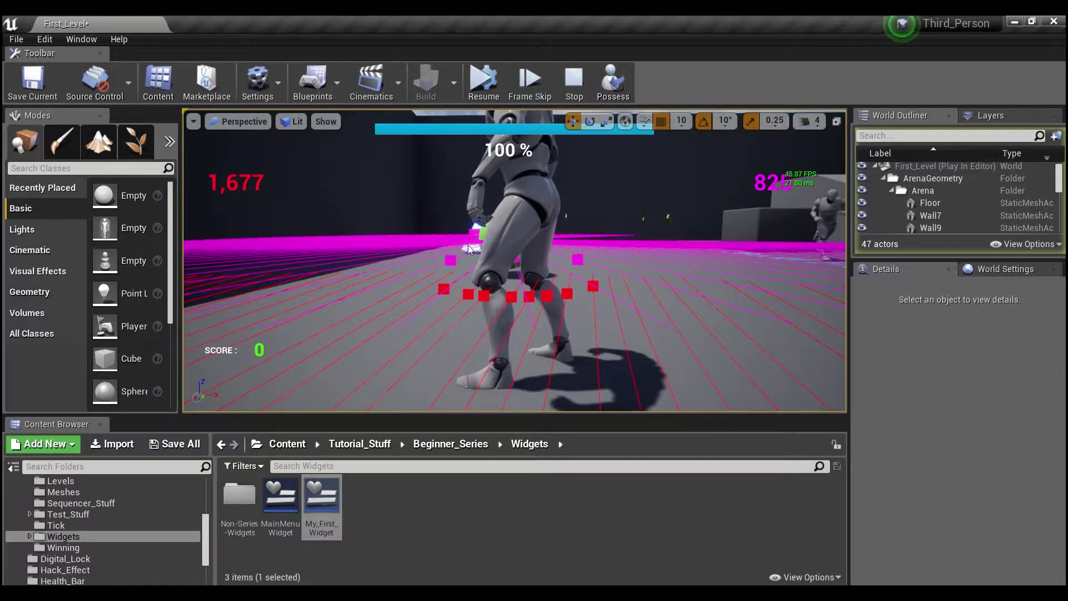
right_drag(508, 222, 508, 249)
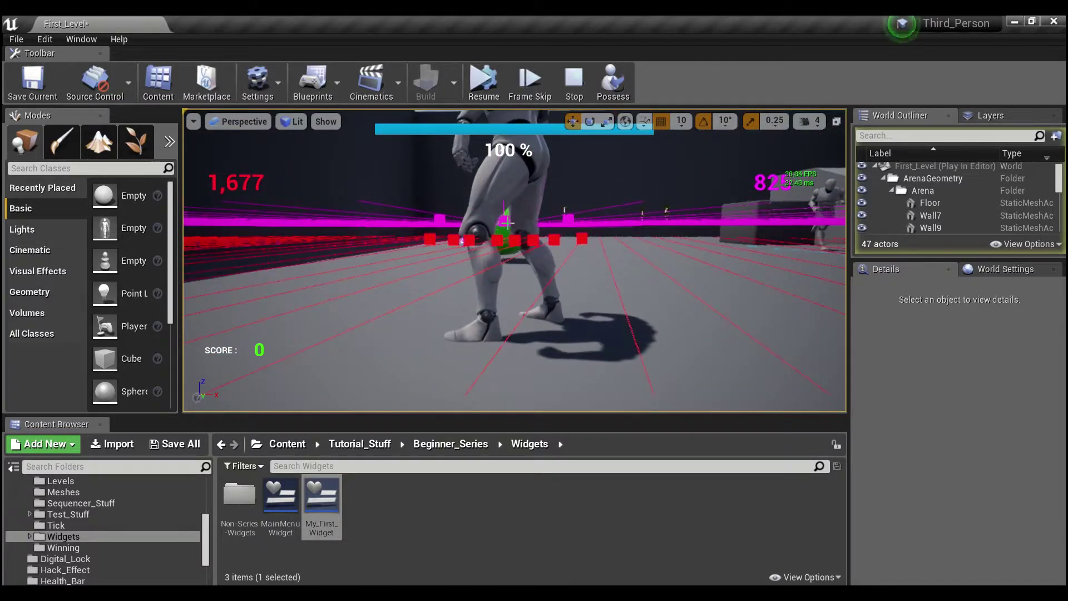
scroll(508, 222, up, 3)
middle_drag(509, 222, 504, 208)
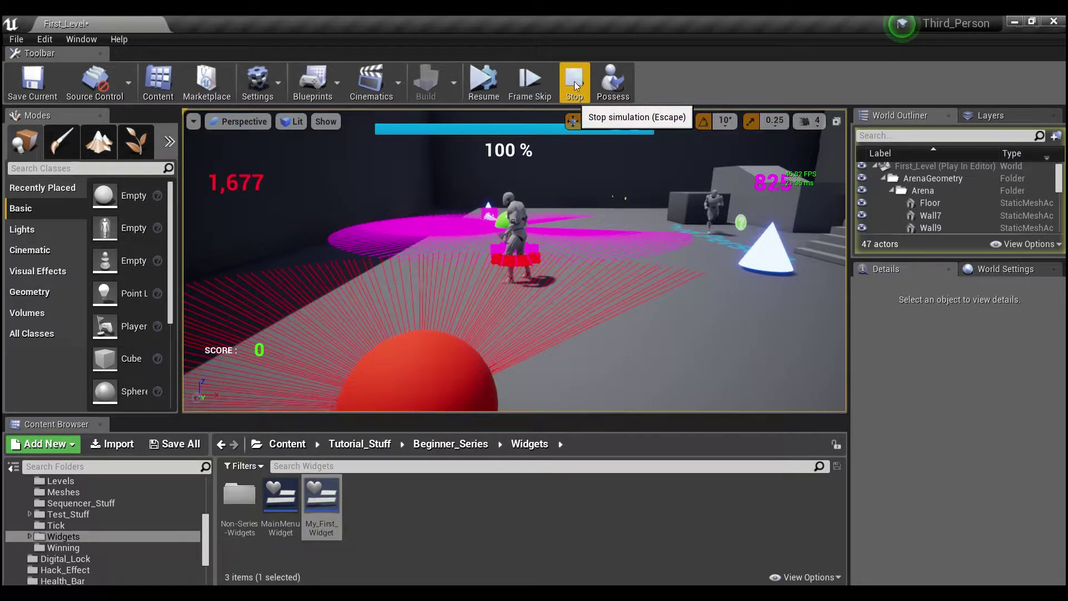
click(574, 84)
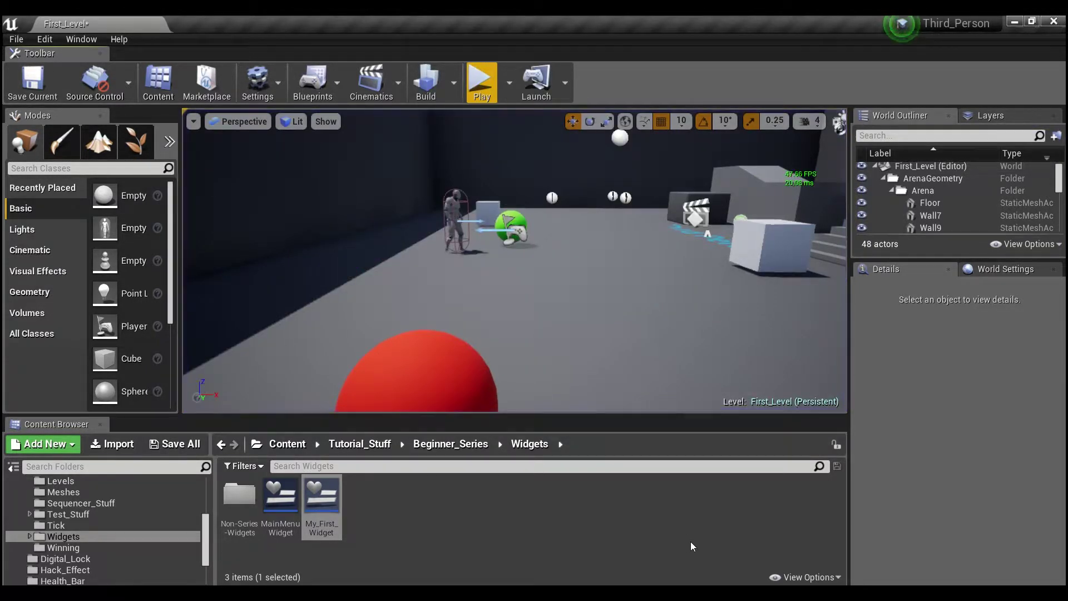
In Tick_Actor's event graph, connect SetWorldRotation's execution output to AddWorldOffset, and compile and save the blueprint
click(884, 536)
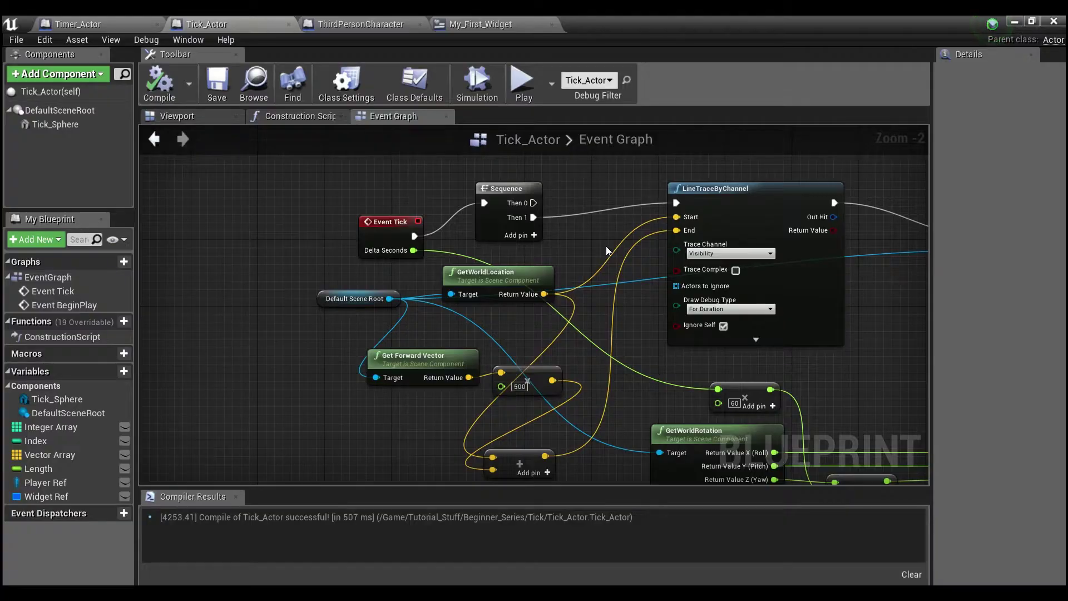
right_drag(606, 245, 437, 398)
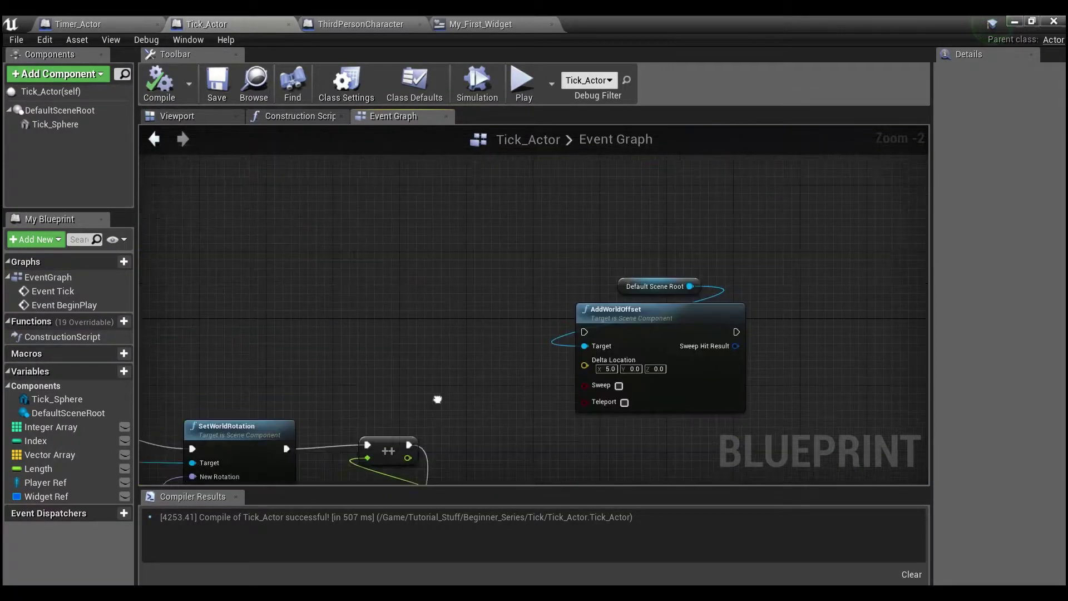
drag(287, 449, 584, 332)
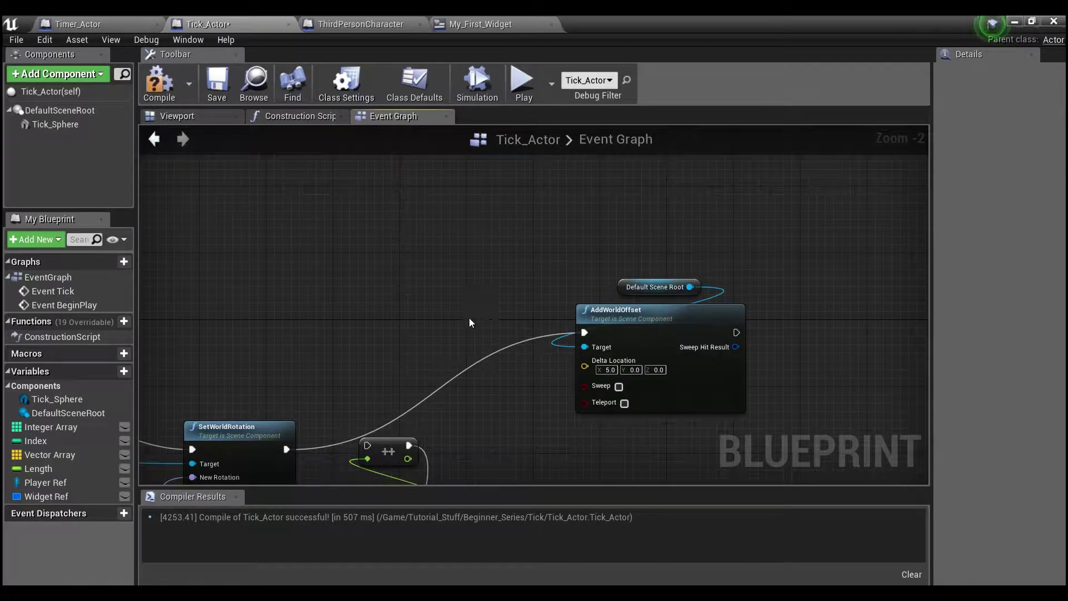
click(217, 81)
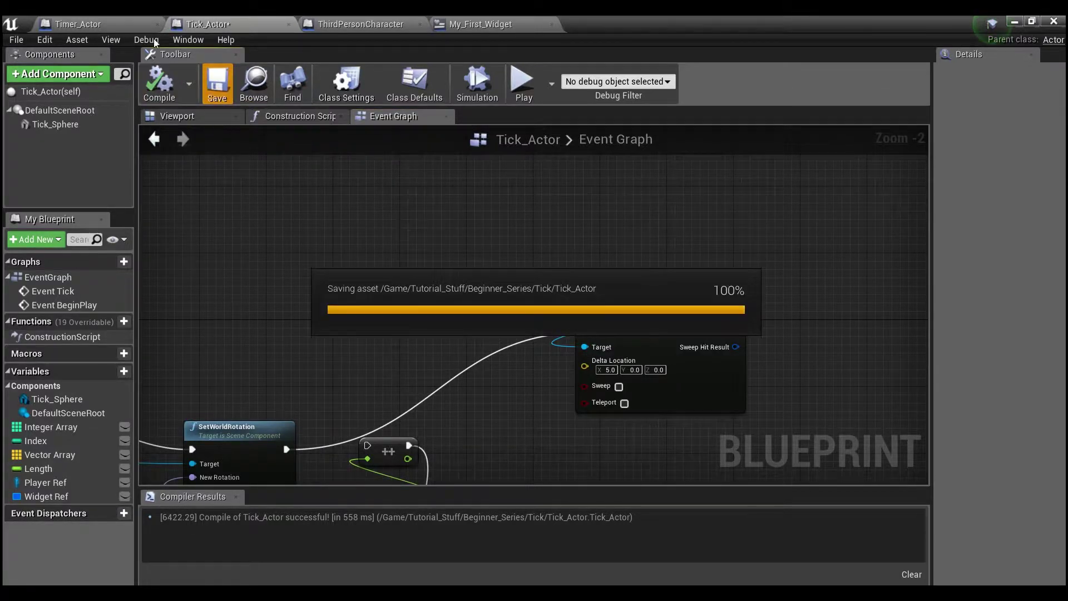
In Timer_Actor's event graph, connect SetWorldRotation's execution output to AddWorldOffset, check the Time Delay variable, and compile and save
click(89, 26)
scroll(356, 318, up, 1)
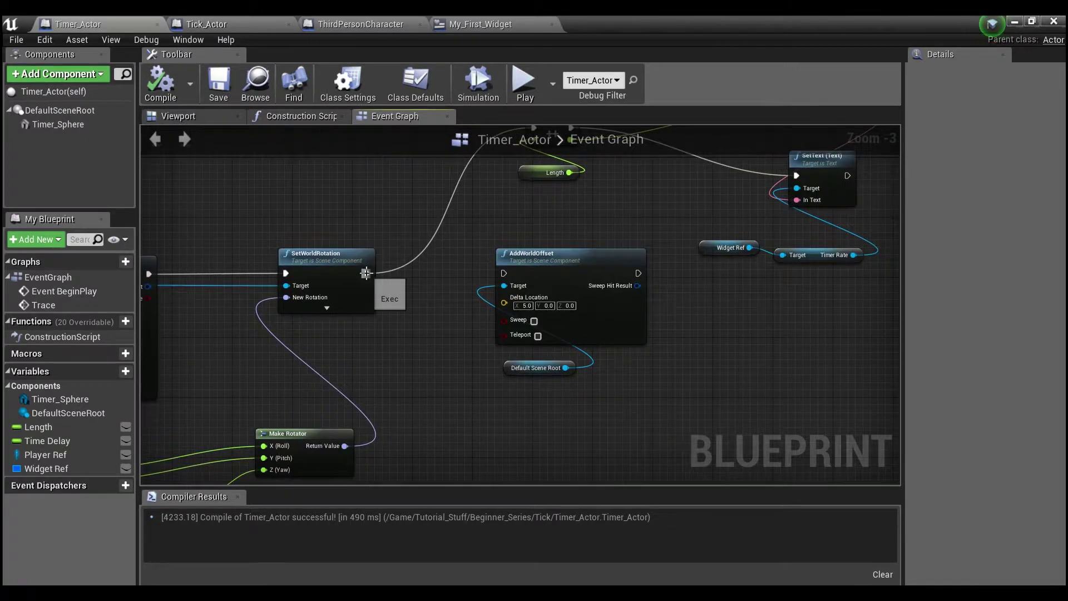
drag(366, 272, 505, 273)
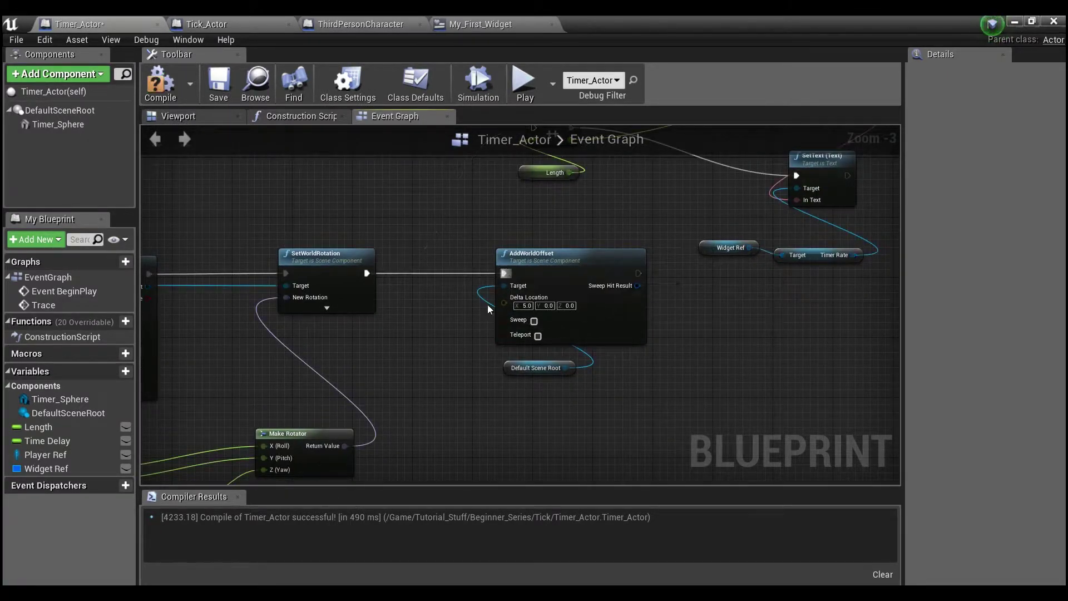
right_drag(342, 352, 724, 251)
right_drag(254, 247, 625, 298)
right_drag(416, 236, 383, 308)
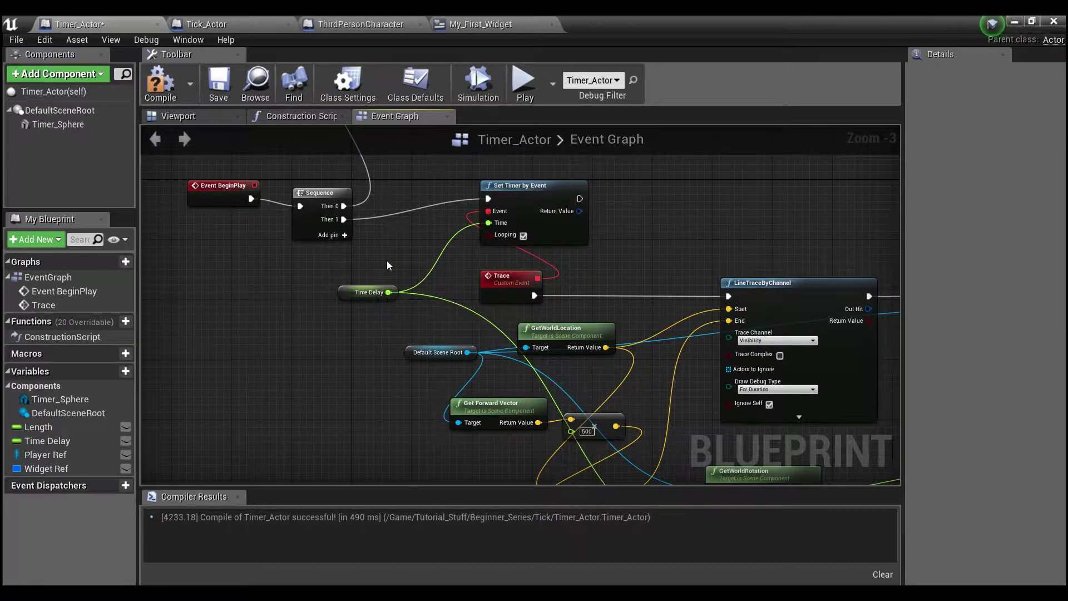
click(351, 291)
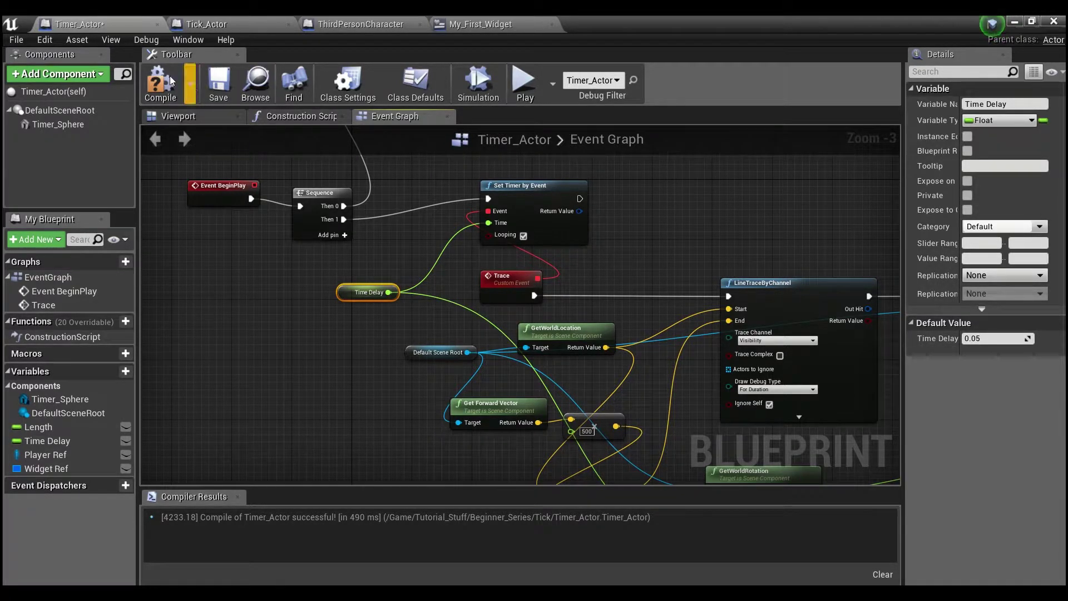
click(166, 81)
click(219, 82)
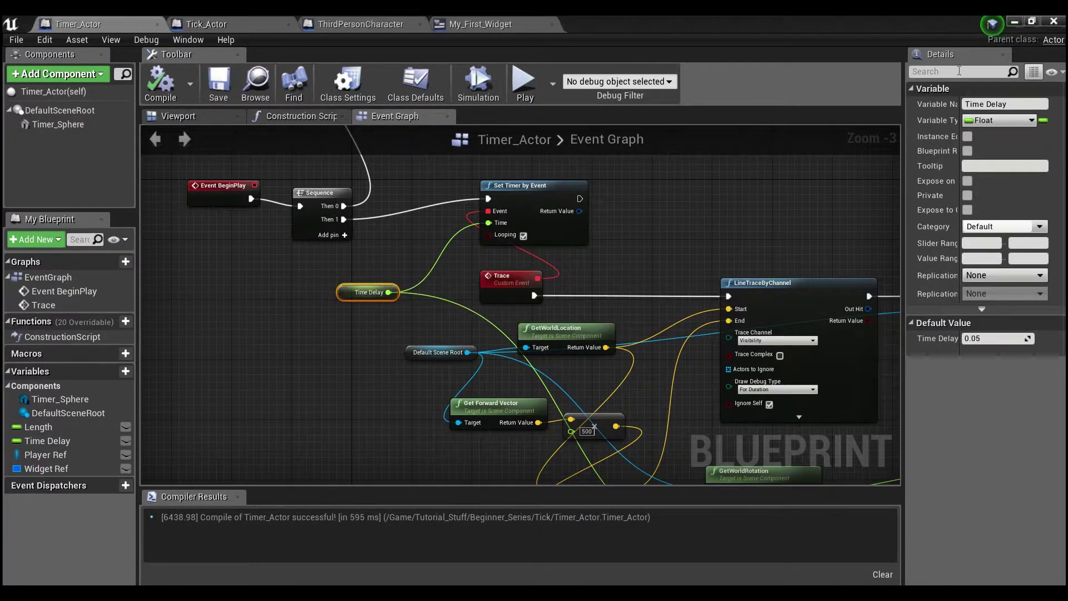
click(1011, 21)
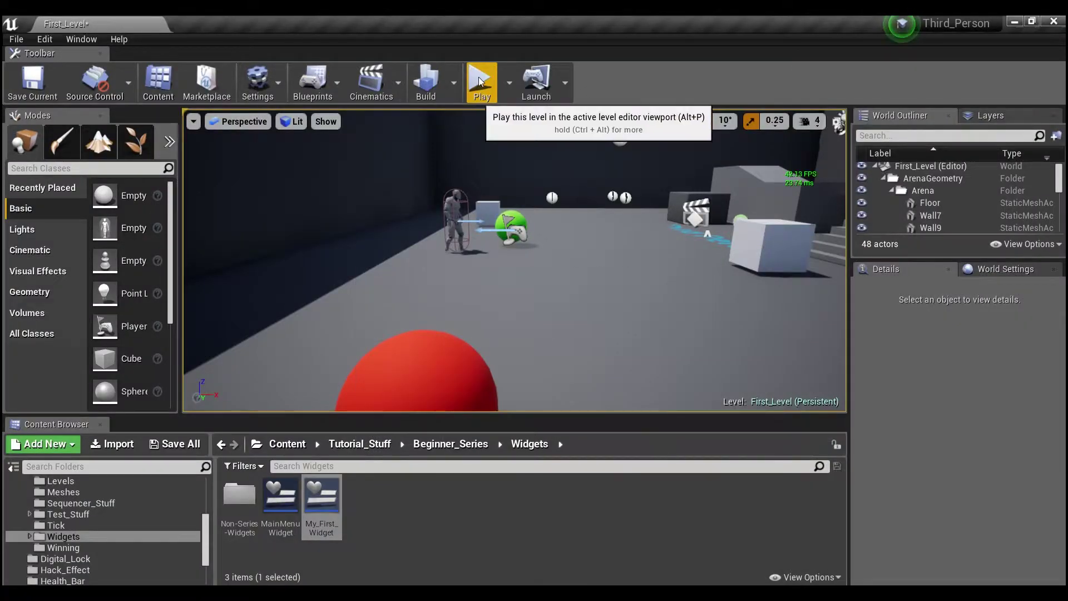
Play and pause the level, eject from the character, and frame both spheres with the character between them
click(485, 83)
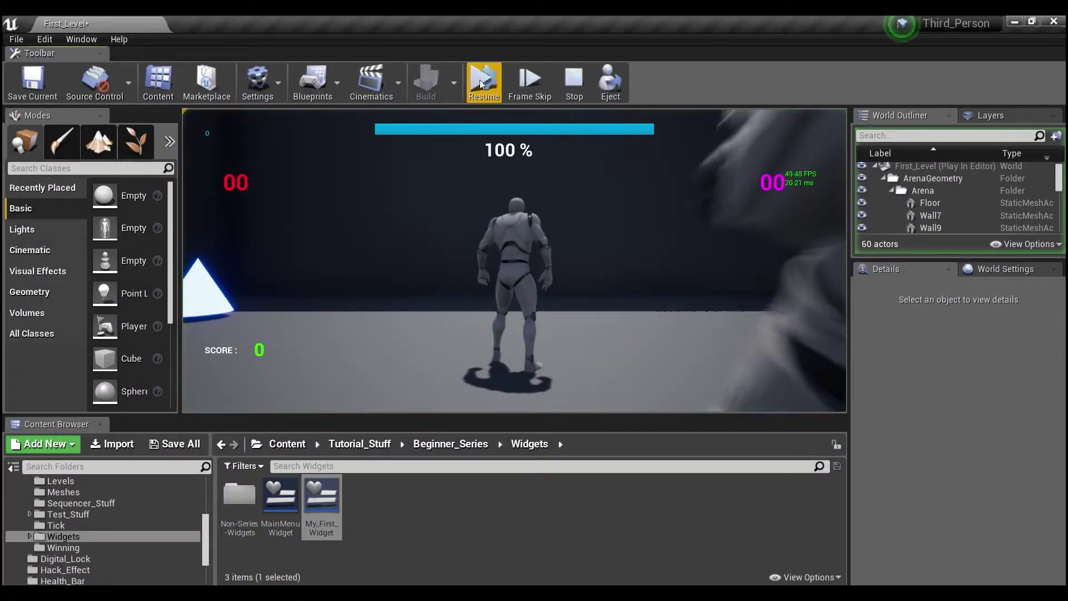
click(612, 84)
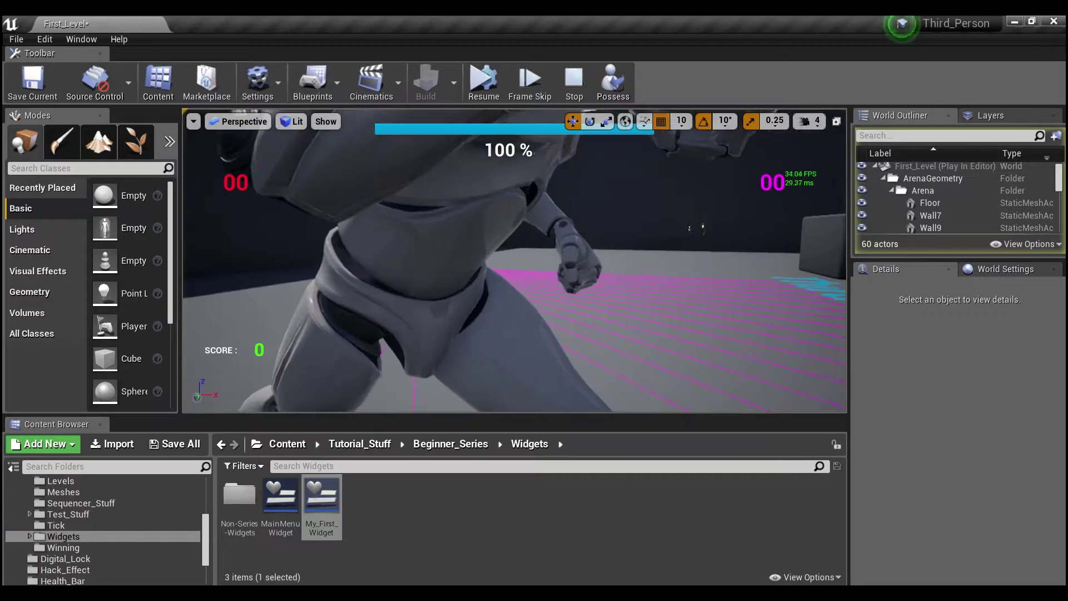
key(s)
mouse_move(514, 262)
right_down()
mouse_move(573, 264)
mouse_move(529, 278)
mouse_move(517, 267)
mouse_move(525, 259)
right_up()
key(s)
right_drag(433, 303, 458, 291)
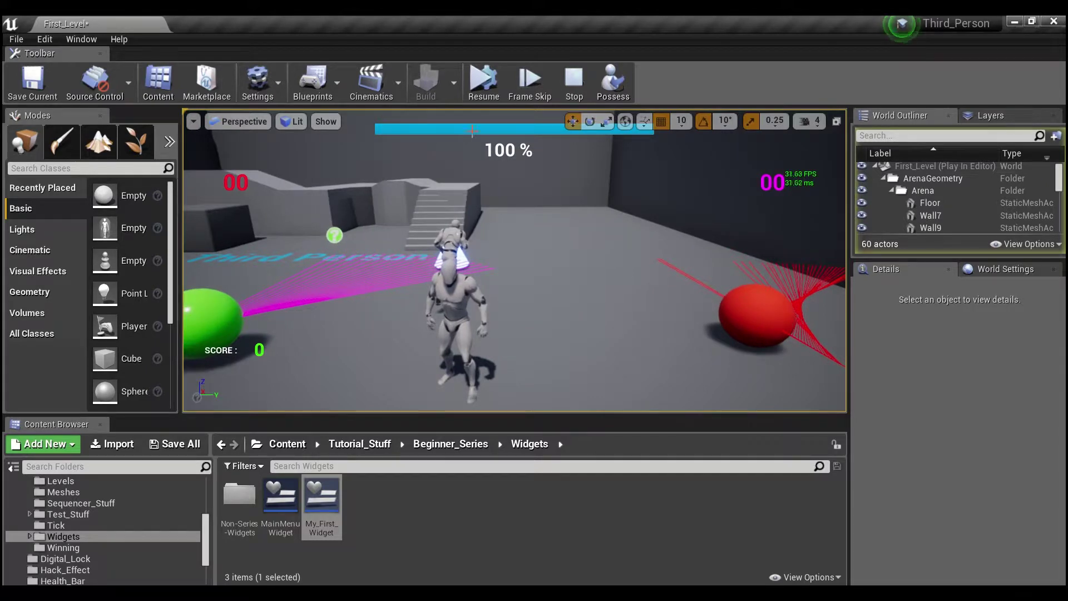
Resume the simulation, follow the moving green sphere across the arena, and end the session
click(480, 90)
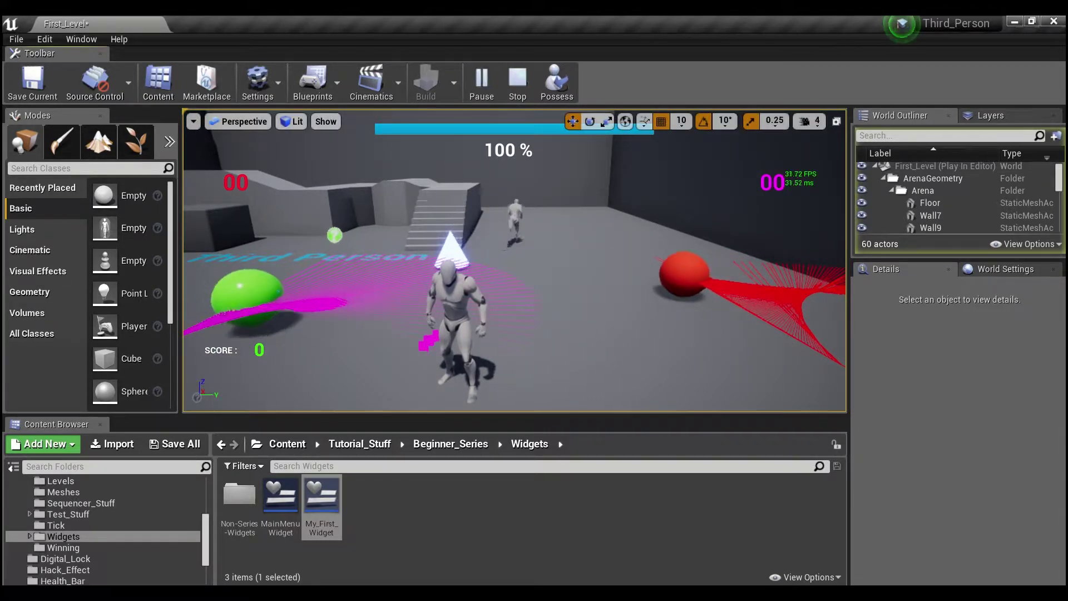
right_drag(514, 278, 451, 247)
key(w)
key(w)
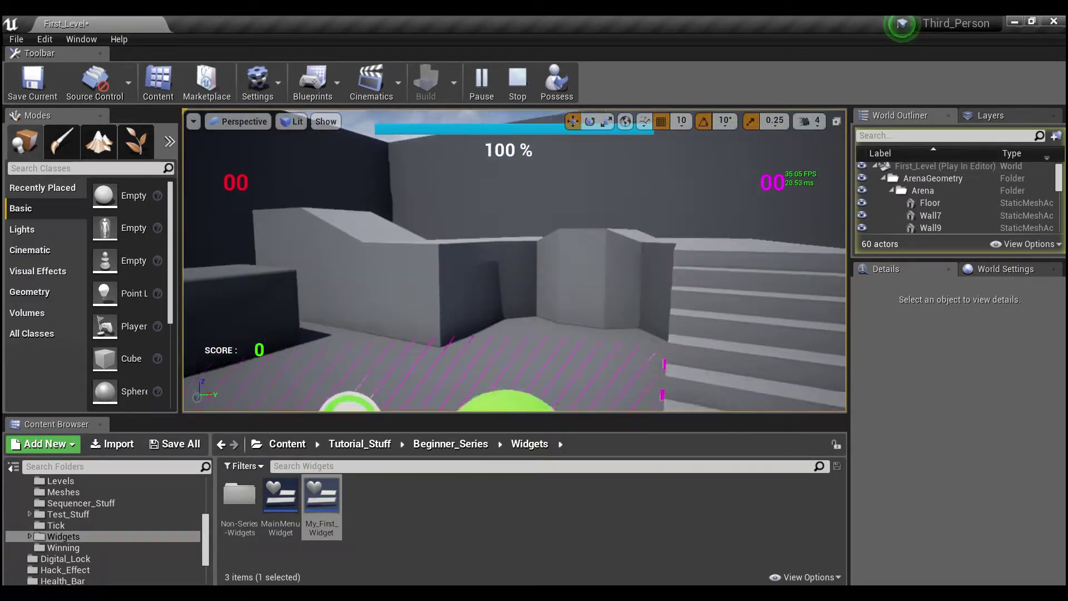
mouse_move(531, 333)
right_down()
mouse_move(551, 351)
mouse_move(529, 316)
right_up()
scroll(534, 336, up, 3)
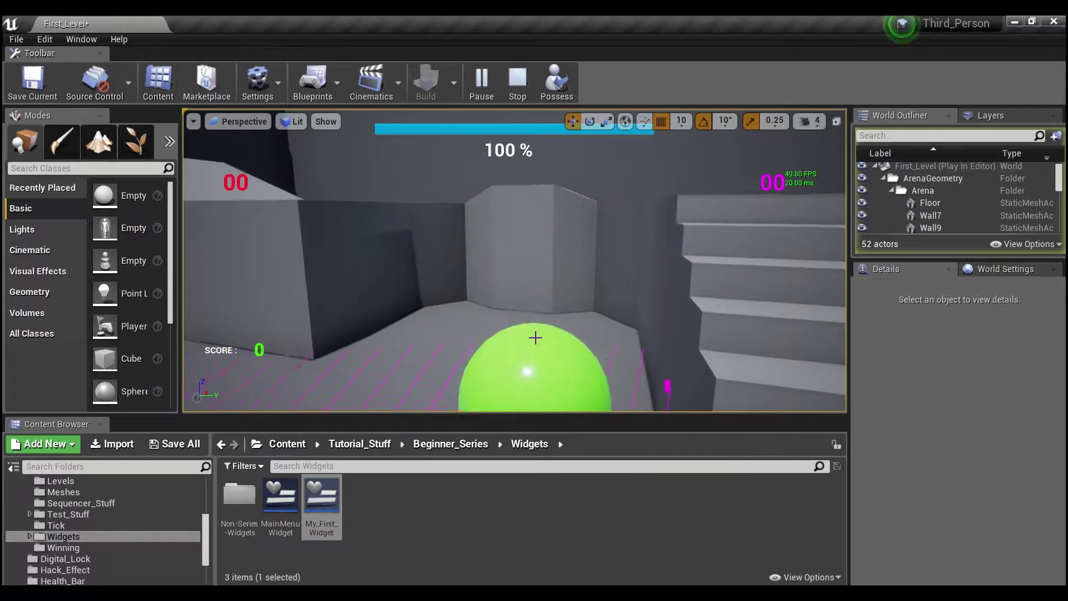
click(516, 84)
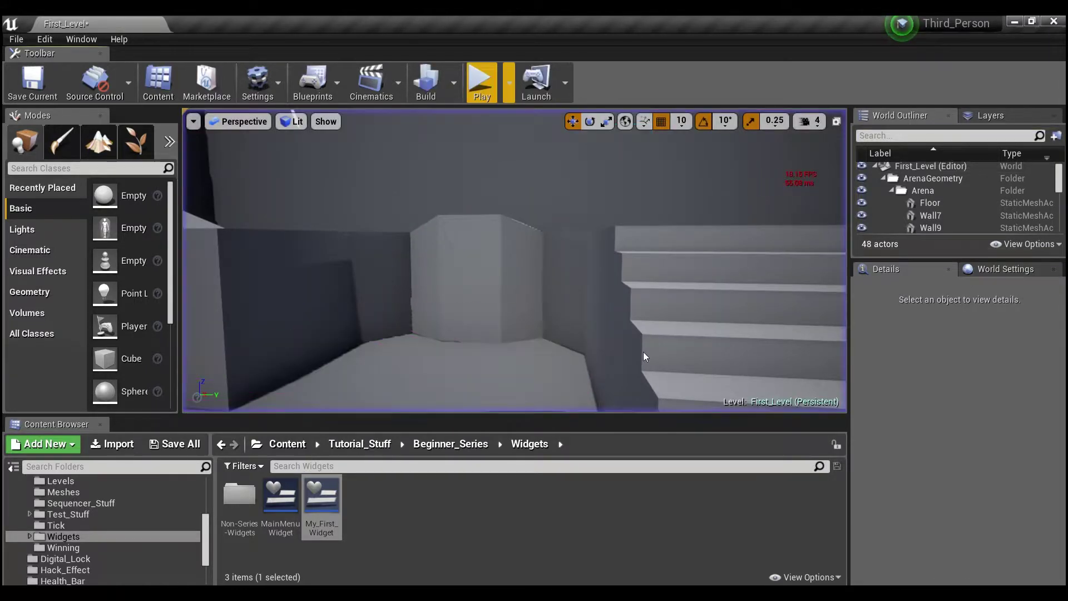
Set the default value of Timer_Actor's Time Delay variable to .01, and compile and save the blueprint
mouse_move(811, 593)
click(848, 561)
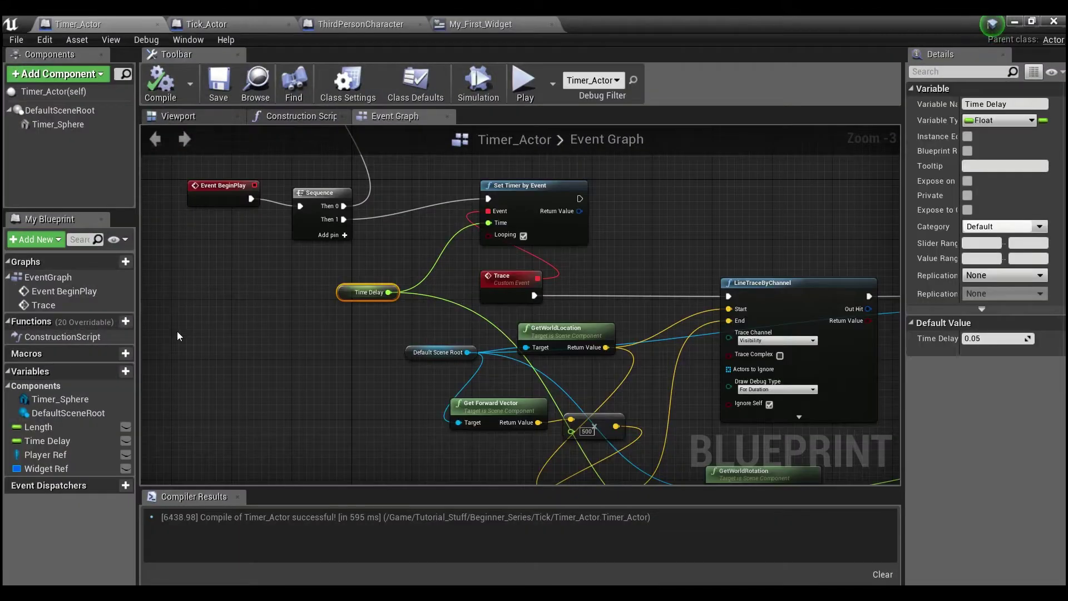
click(991, 338)
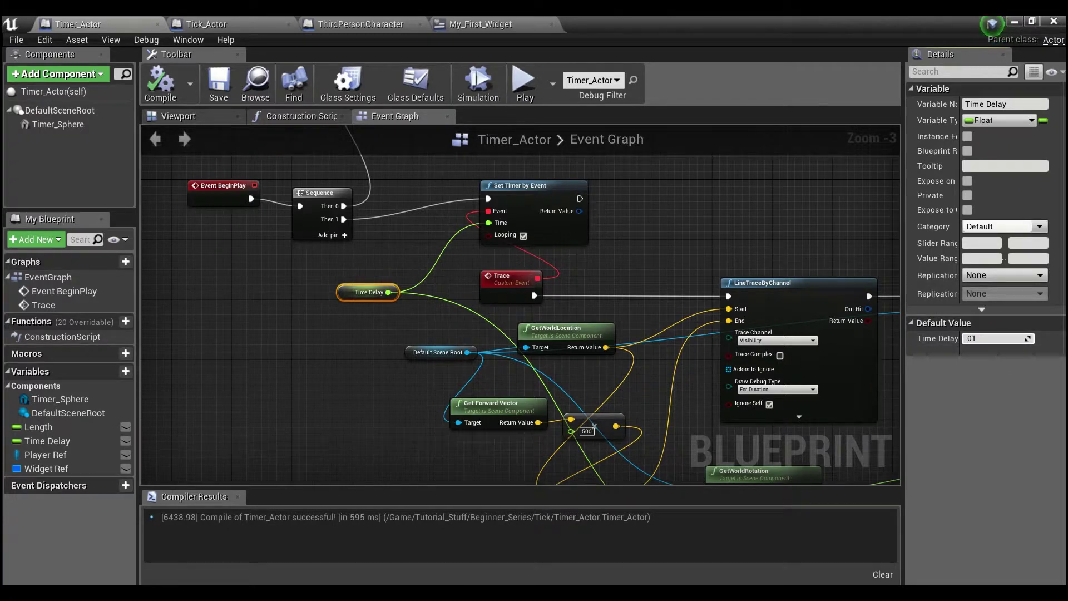
text(.01)
click(669, 222)
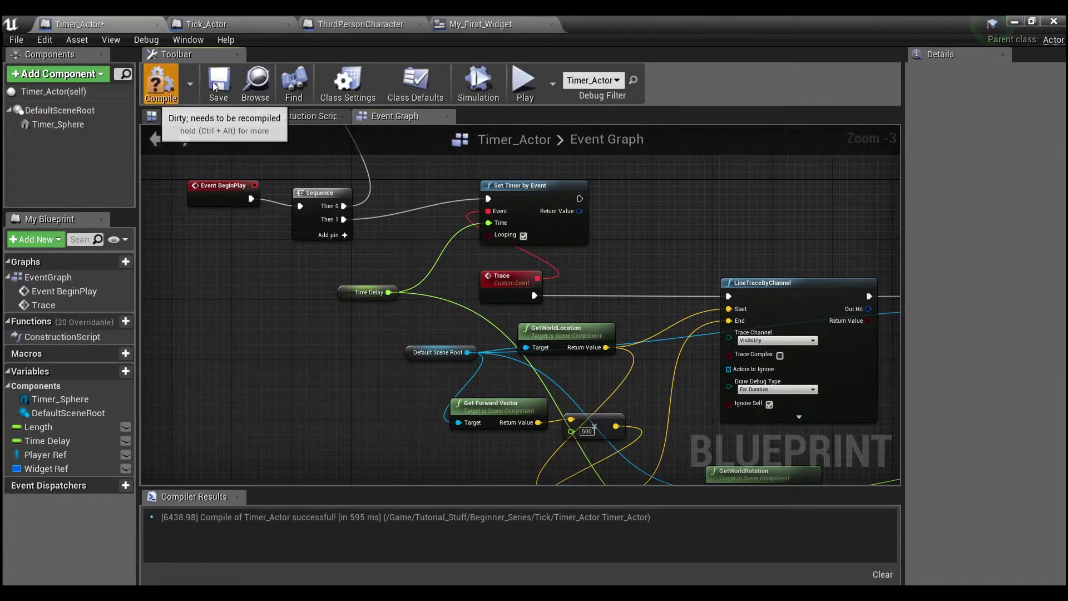
click(161, 84)
click(217, 85)
click(1013, 21)
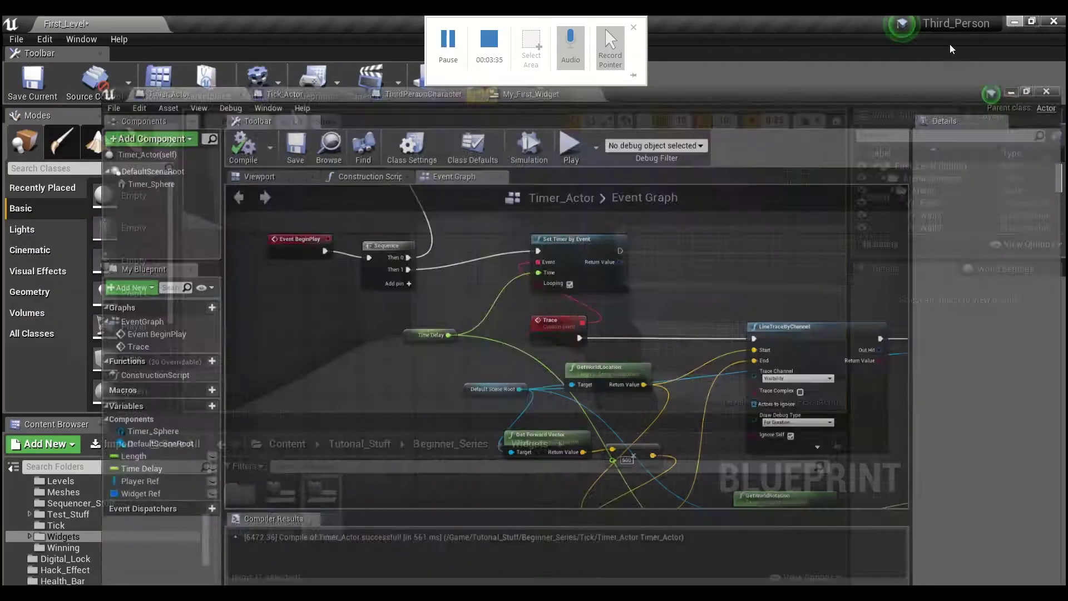
Play the level, look toward the moving spheres from the character's view, and stop the session
click(476, 82)
click(505, 224)
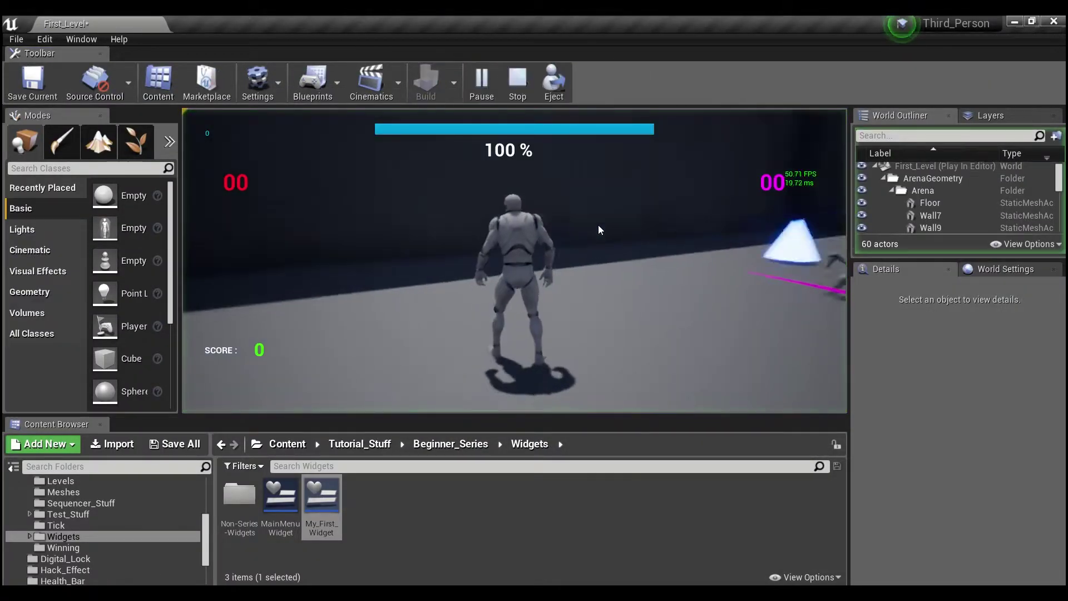
key(shift+F1)
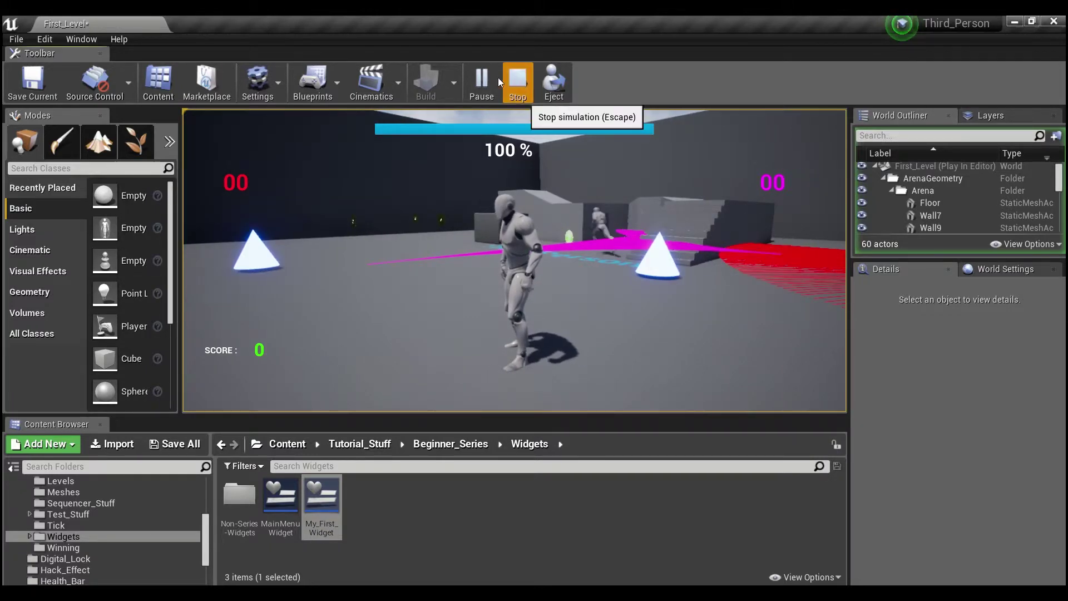
click(524, 81)
Replay the level paused, eject to an overhead view, resume to compare both spheres' movement and traces, and stop
click(478, 79)
click(481, 79)
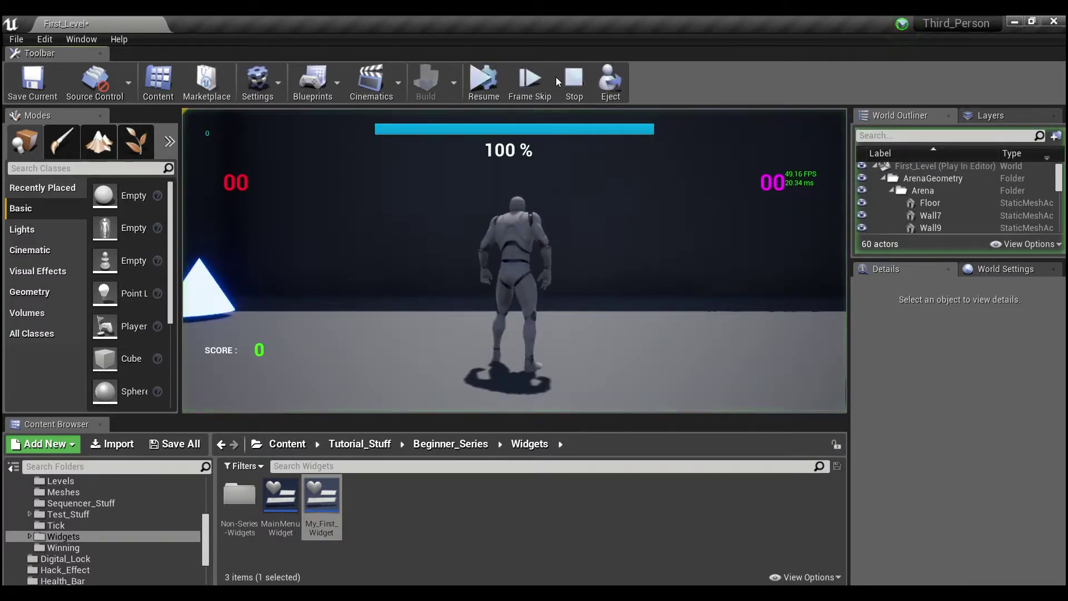
click(608, 83)
right_drag(515, 260, 590, 325)
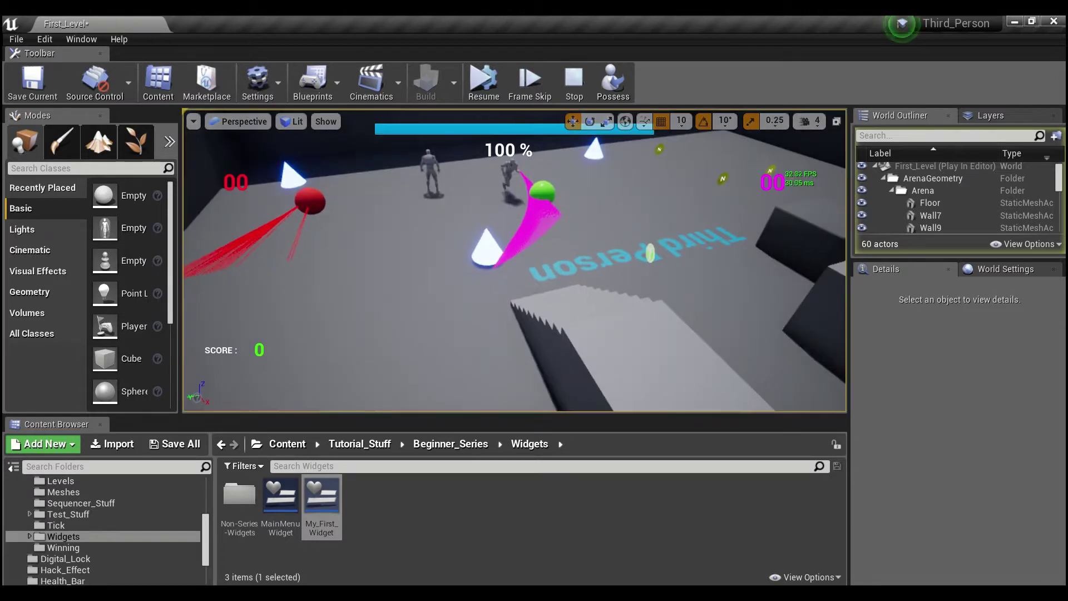
click(483, 79)
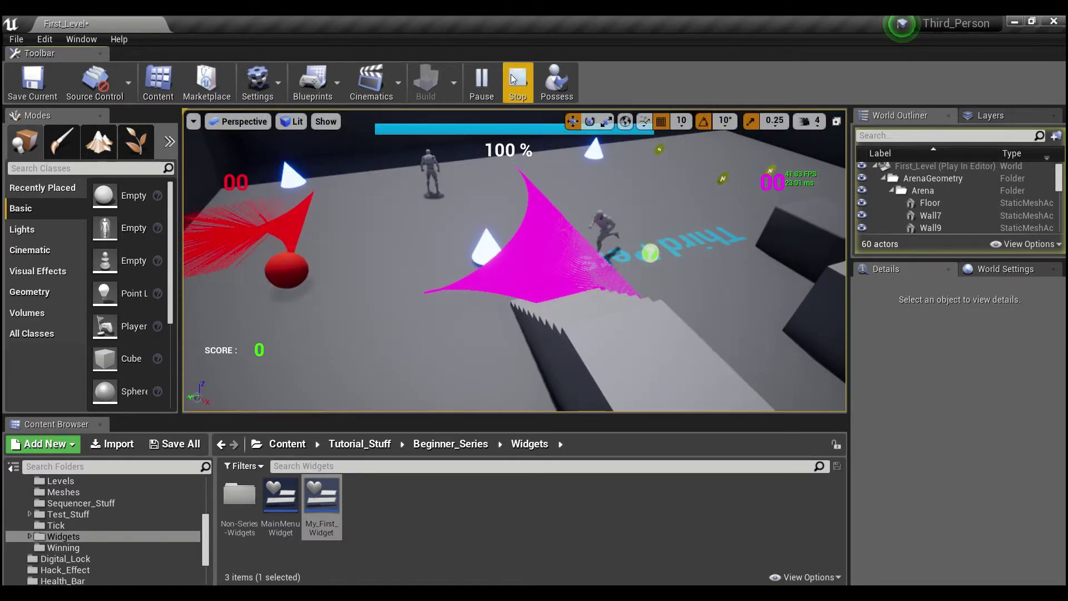
click(512, 79)
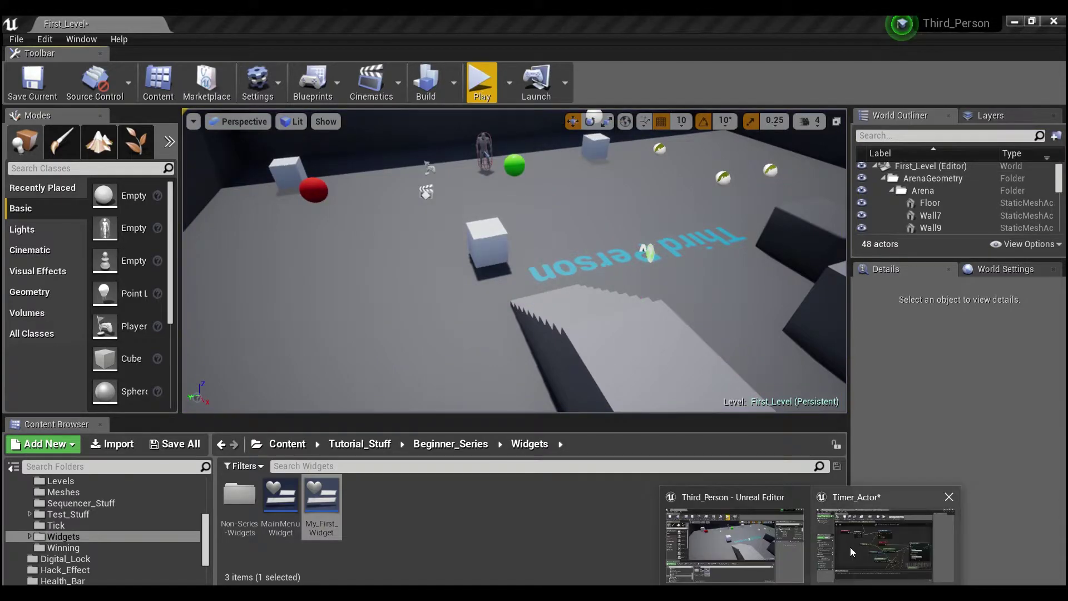
Review the Time Delay and Set Timer by Event nodes in Timer_Actor's event graph, and return to the level
click(850, 546)
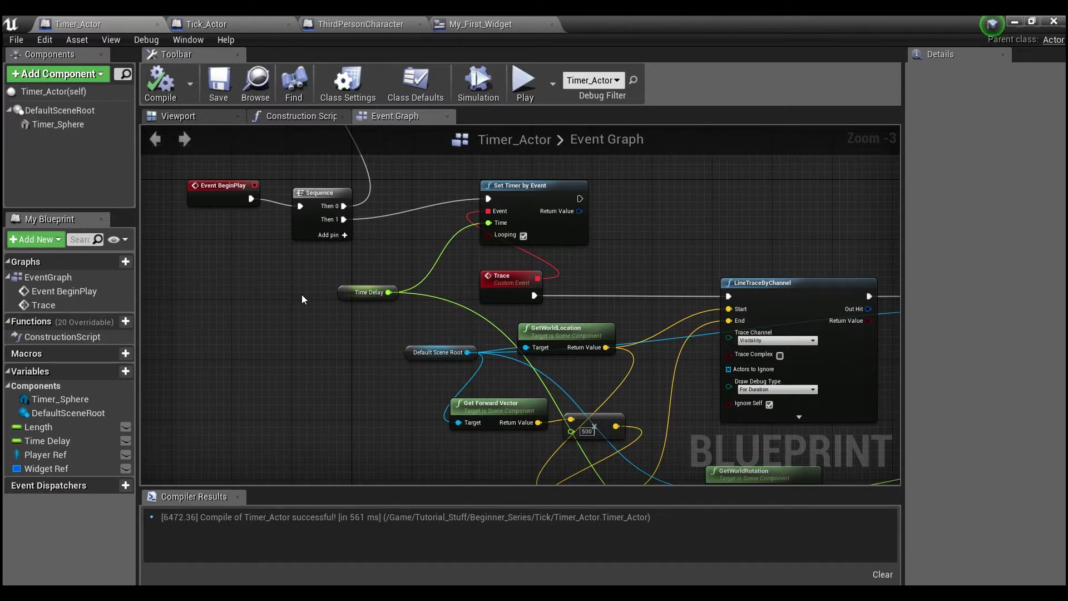
right_drag(248, 355, 386, 286)
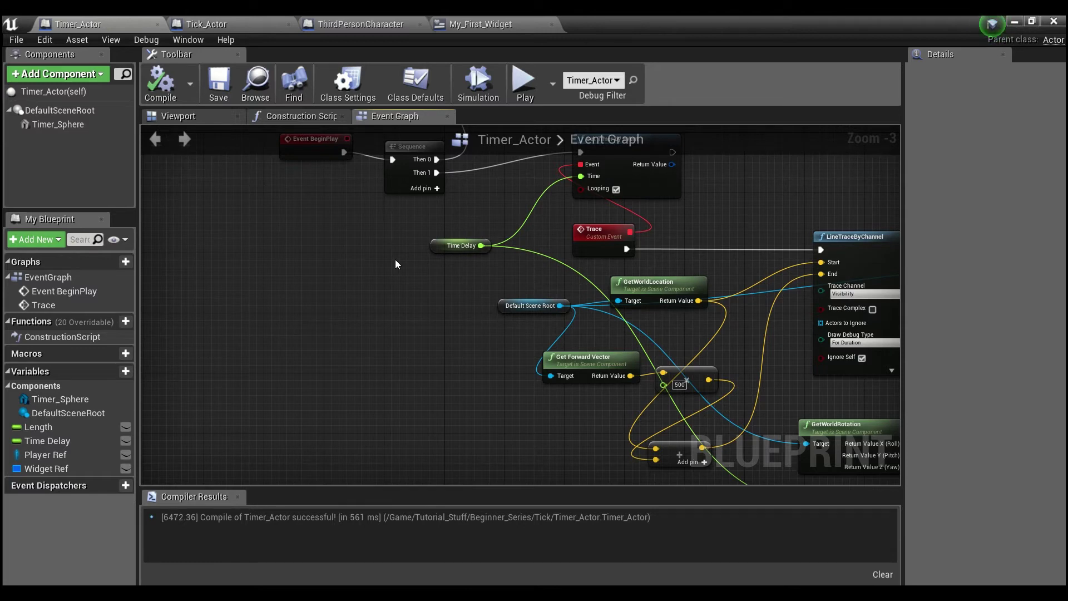
click(1012, 21)
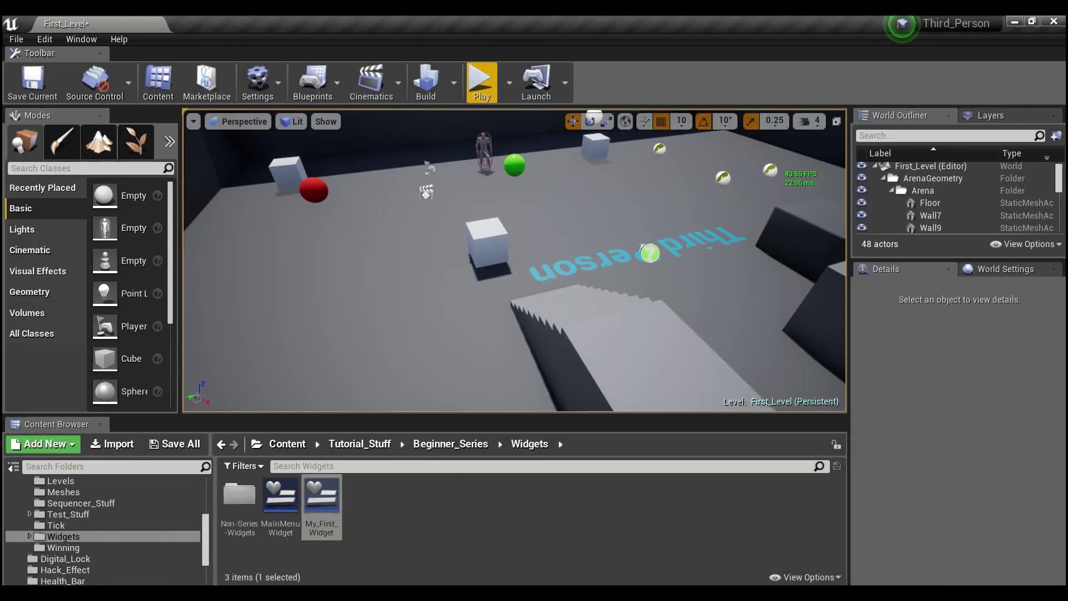